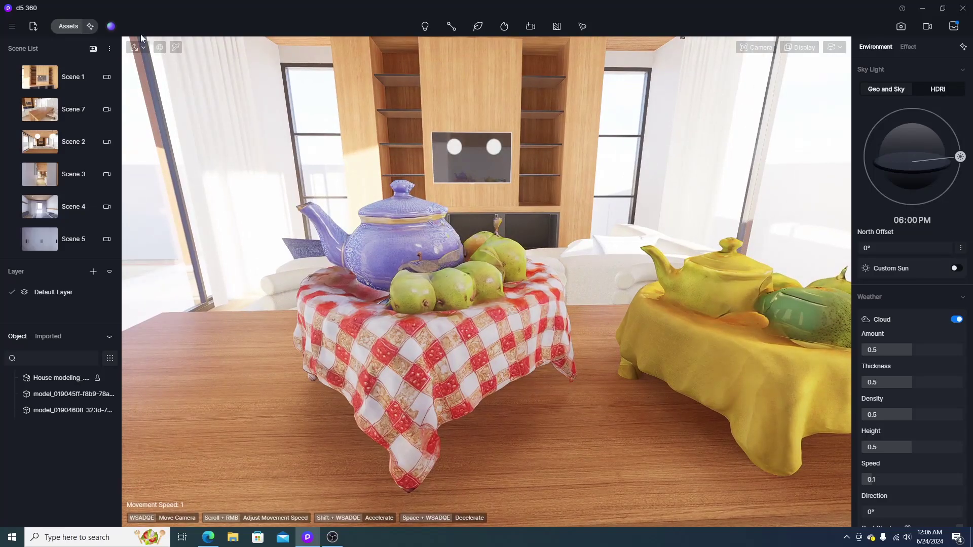
Step: Switch to Scene 7 in the Scene List to show the bare wooden dining table
click(176, 48)
click(426, 342)
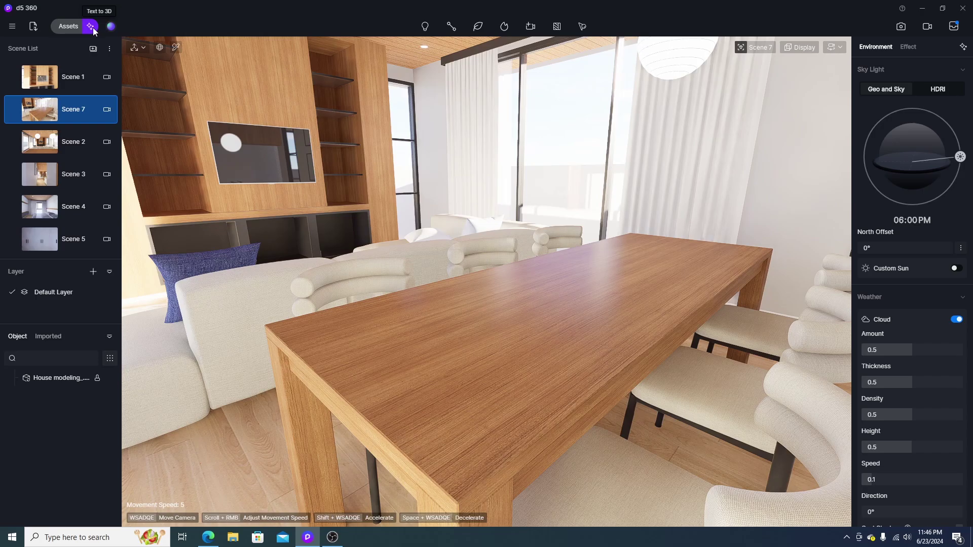
Step: Enter the Text to 3D prompt 'fruit basket and a tea pot' with Realistic style
click(90, 27)
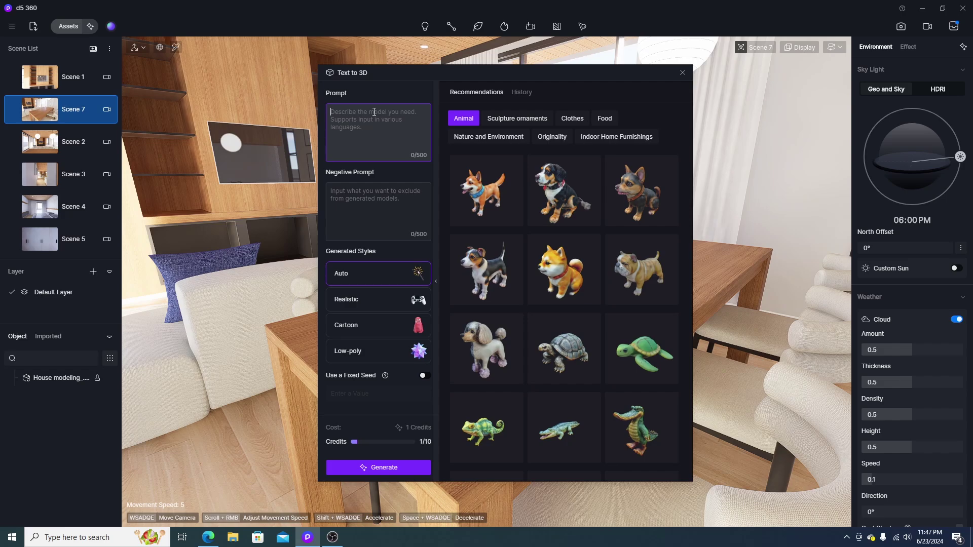
text(fruit basketand a t)
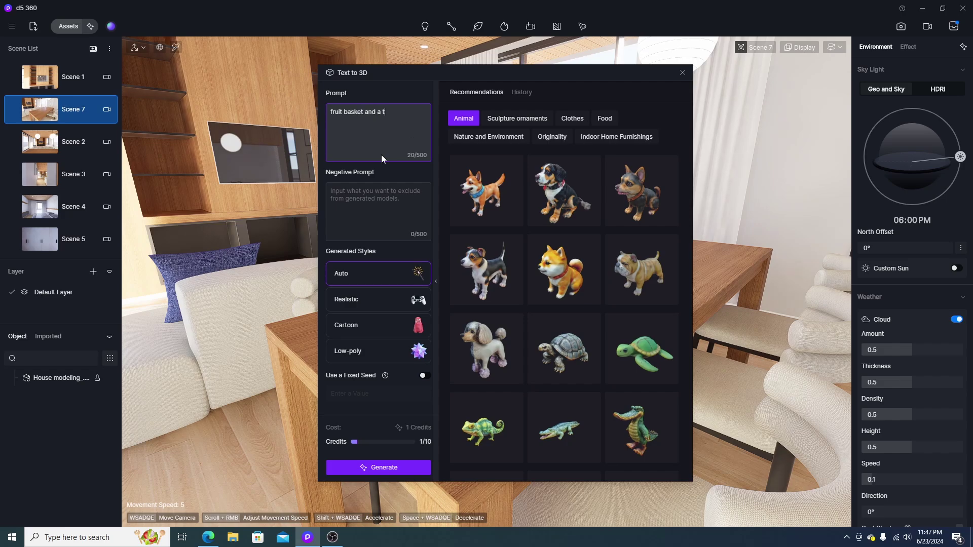
text(r)
key(BackSpace)
text(ea pot)
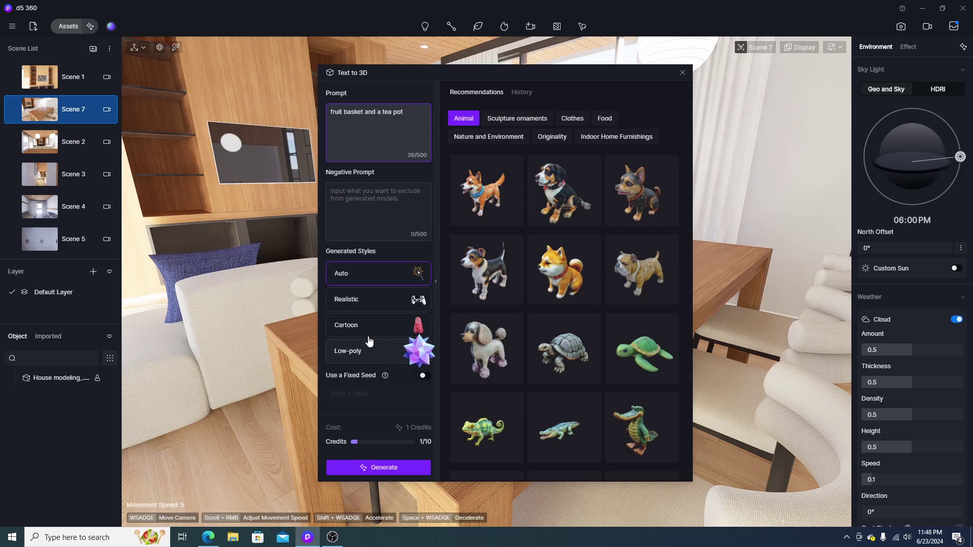
click(382, 304)
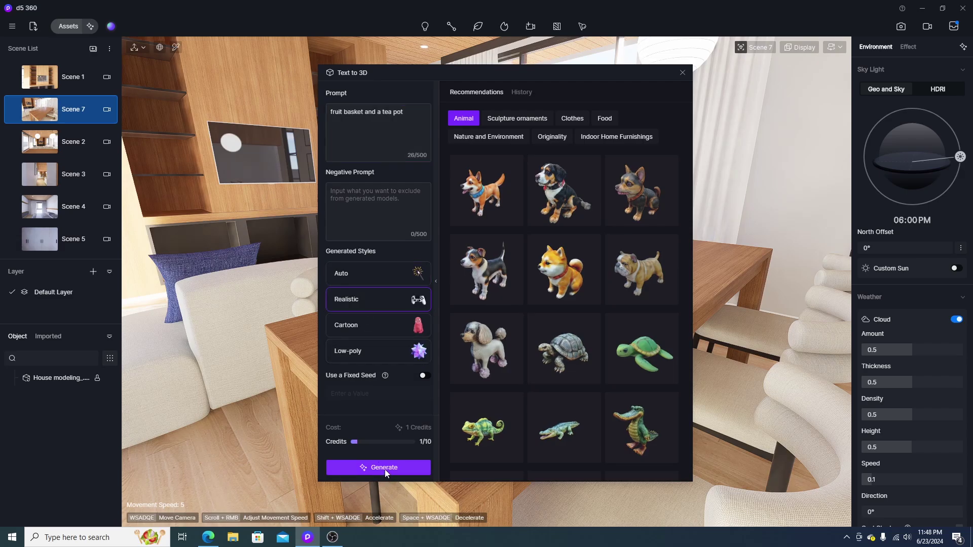
Step: Generate four realistic fruit-basket-and-teapot models and pick the first result for placement
click(385, 470)
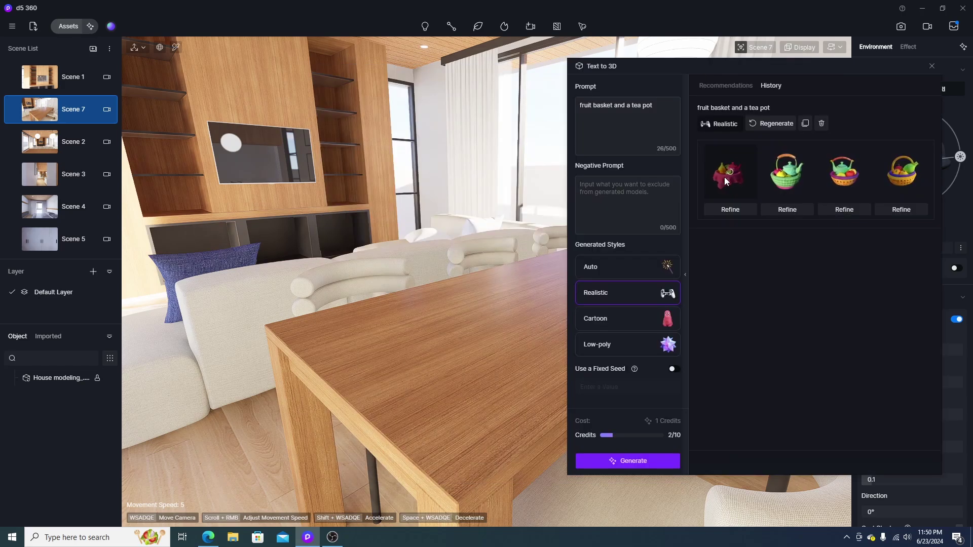
click(725, 177)
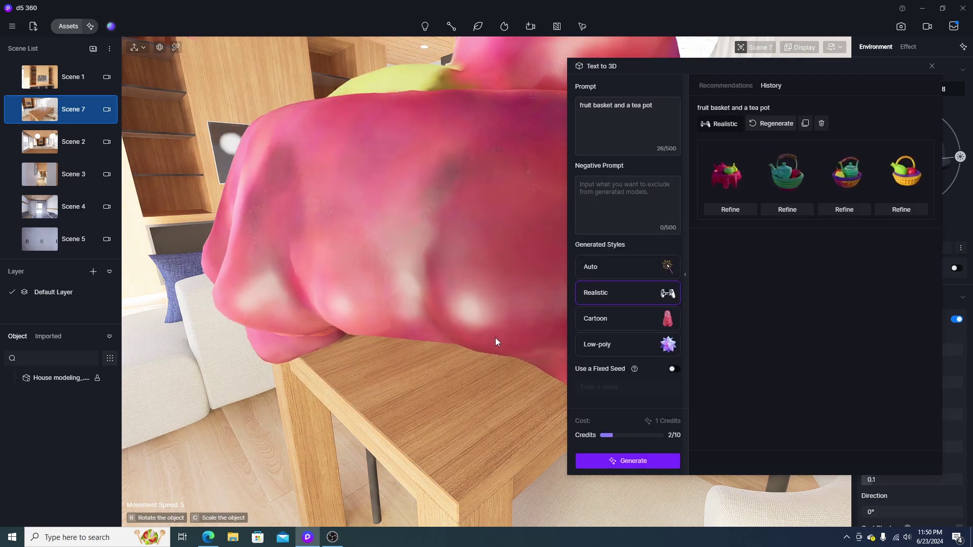
Step: Drop the pink teapot centrepiece onto the table and rotate it around Z
click(499, 313)
key(z)
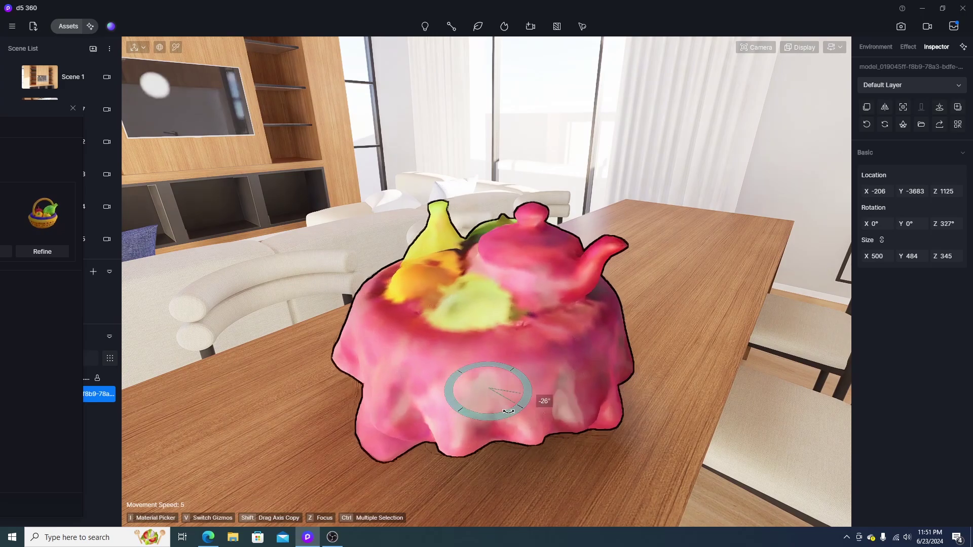
drag(565, 400, 402, 384)
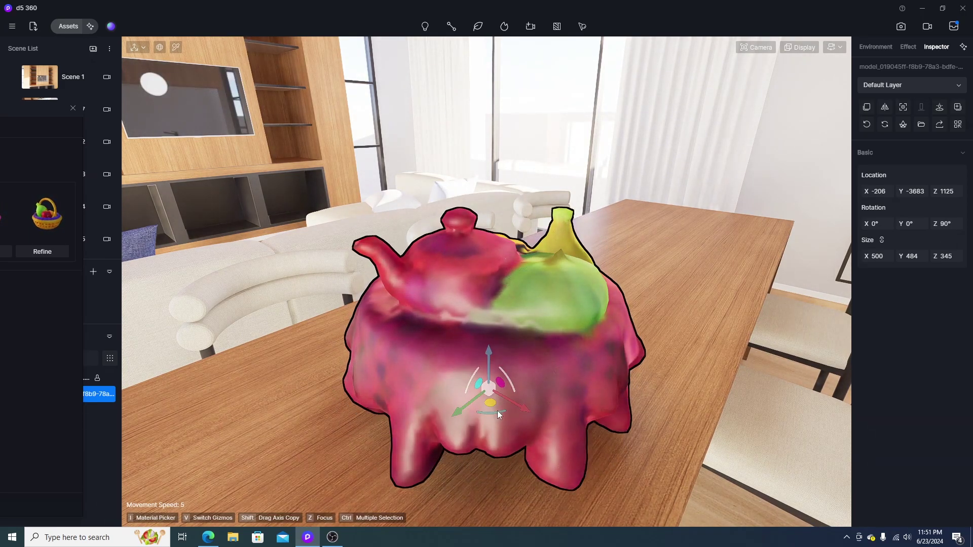
drag(497, 411, 398, 411)
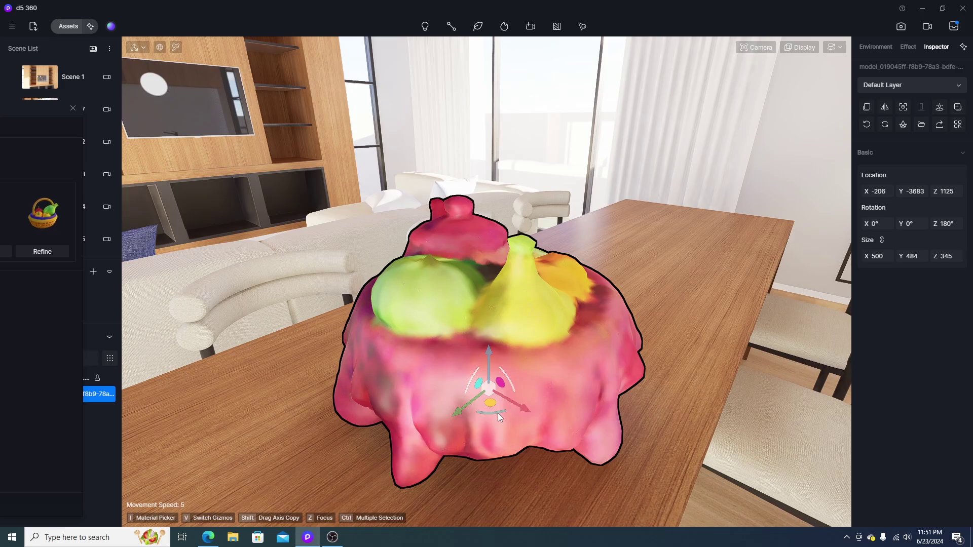
drag(497, 413, 414, 415)
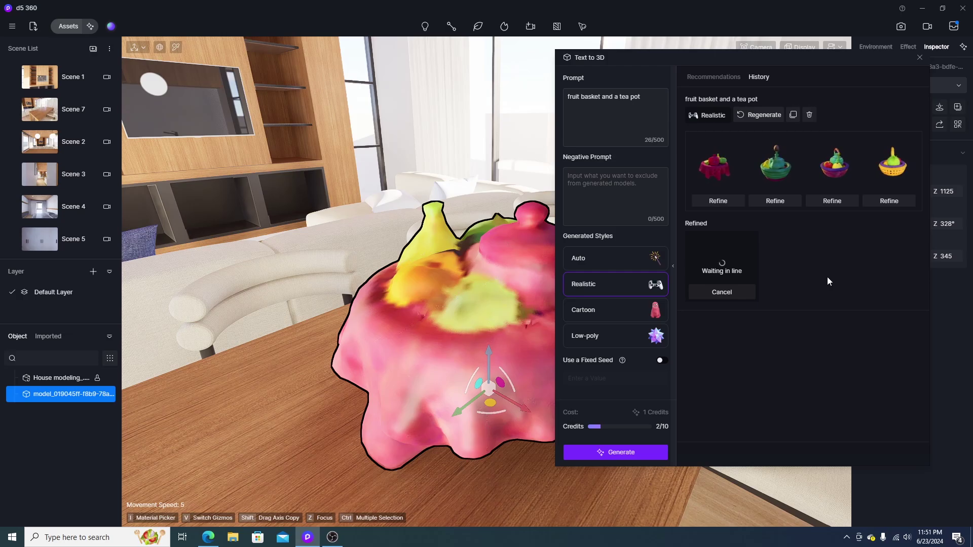
Step: Place the refined yellow-cloth teapot-and-pears model beside the pink one and orbit the view
click(764, 79)
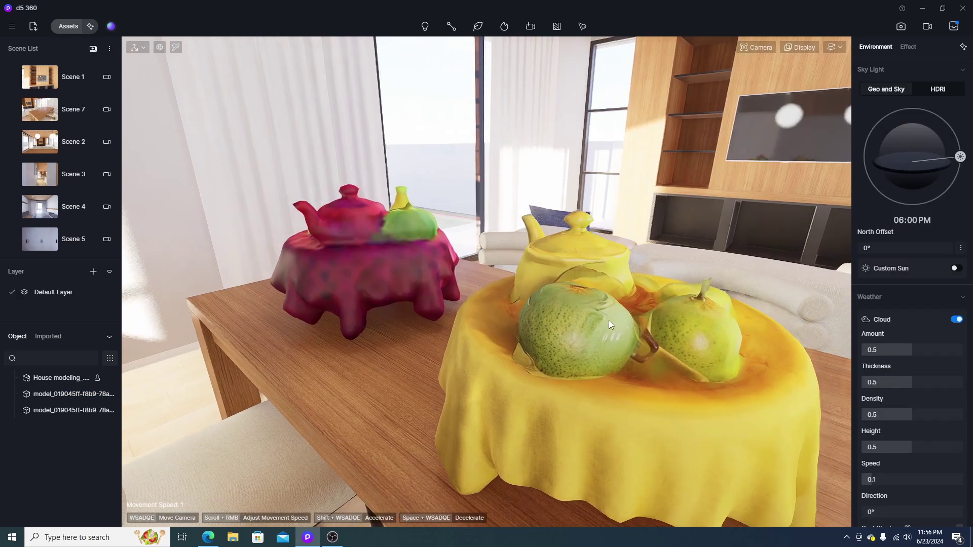
mouse_move(609, 320)
right_down()
mouse_move(640, 332)
mouse_move(553, 332)
mouse_move(628, 341)
mouse_move(631, 363)
mouse_move(571, 395)
mouse_move(586, 447)
mouse_move(598, 327)
mouse_move(622, 309)
mouse_move(651, 325)
mouse_move(562, 296)
mouse_move(467, 342)
mouse_move(442, 331)
mouse_move(631, 323)
right_up()
scroll(586, 428, down, 2)
scroll(442, 331, down, 2)
click(631, 323)
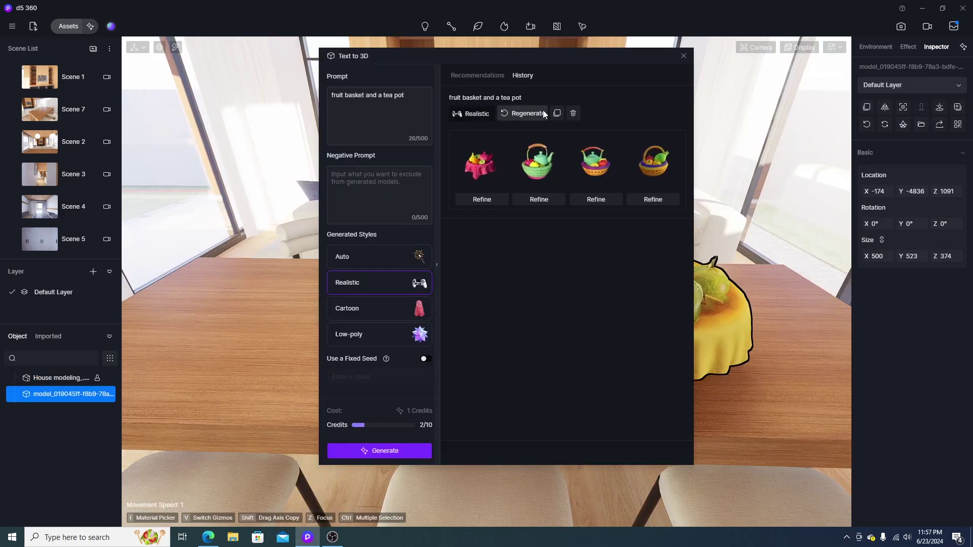
Step: Generate a second batch from the same prompt, refine the checkered-cloth teapot result, then deselect
drag(582, 58, 568, 60)
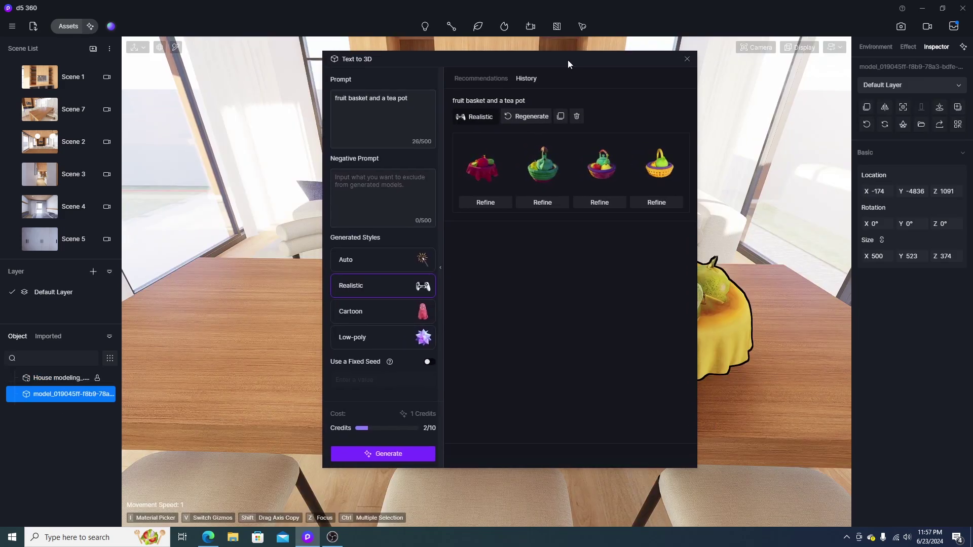
click(530, 117)
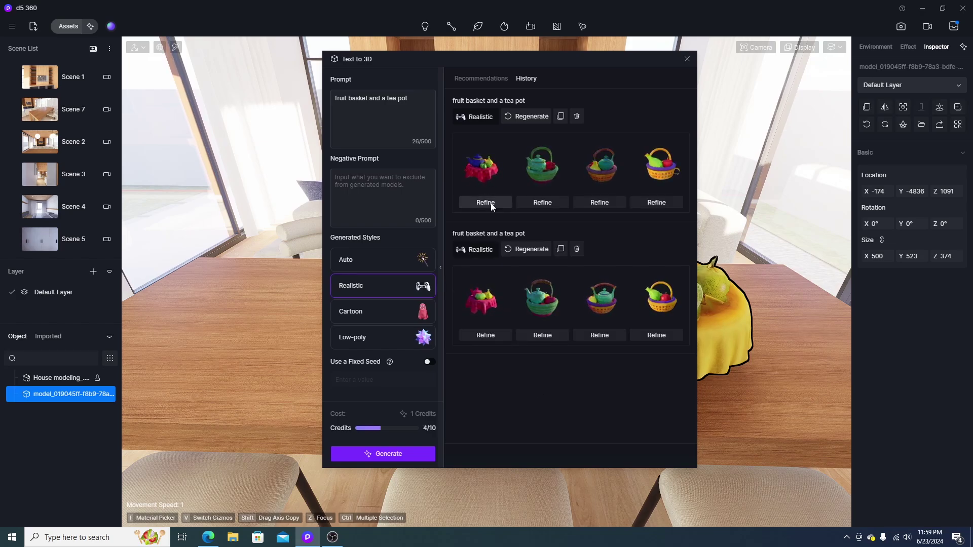
click(485, 203)
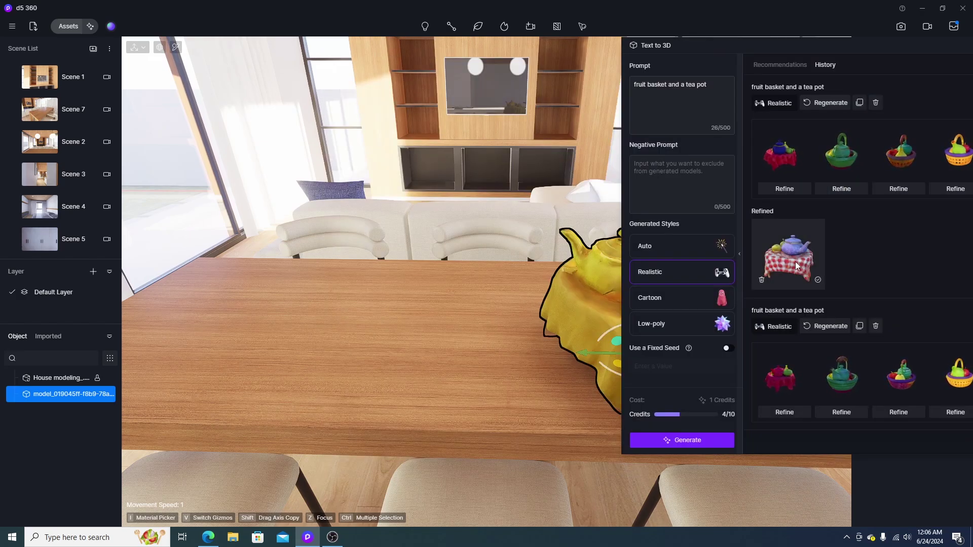
scroll(515, 278, up, 3)
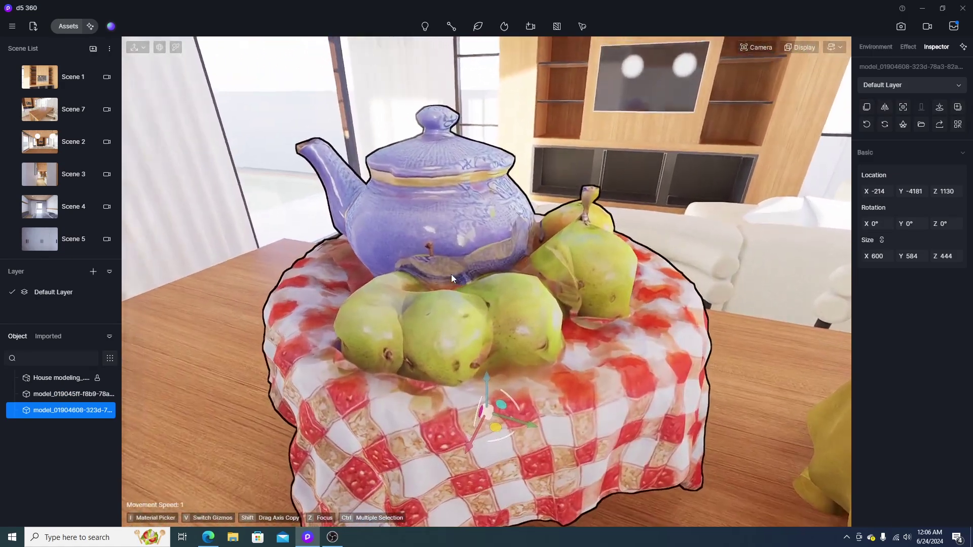
key(Escape)
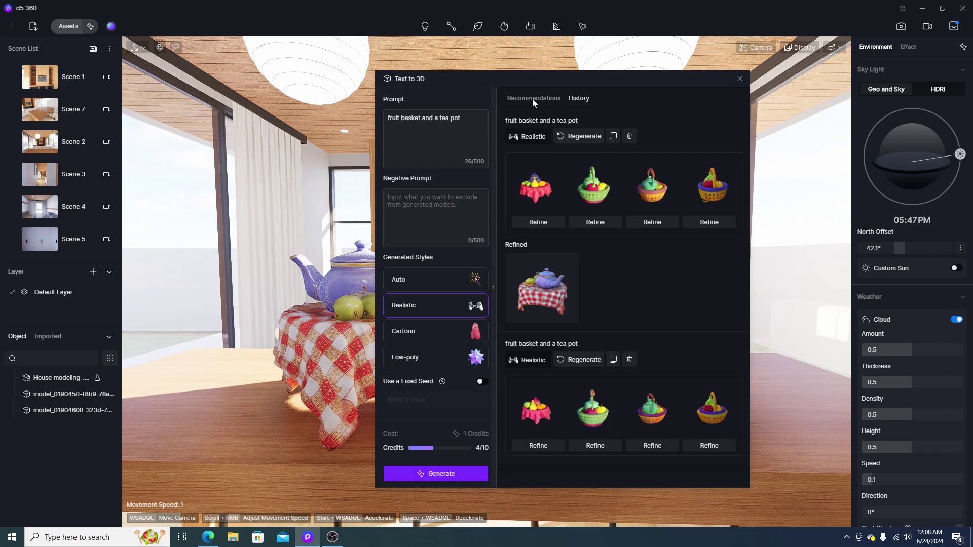
Step: Browse the Recommendations categories: sculpture ornaments, clothing and food, ending on sculptures
click(532, 99)
mouse_move(622, 273)
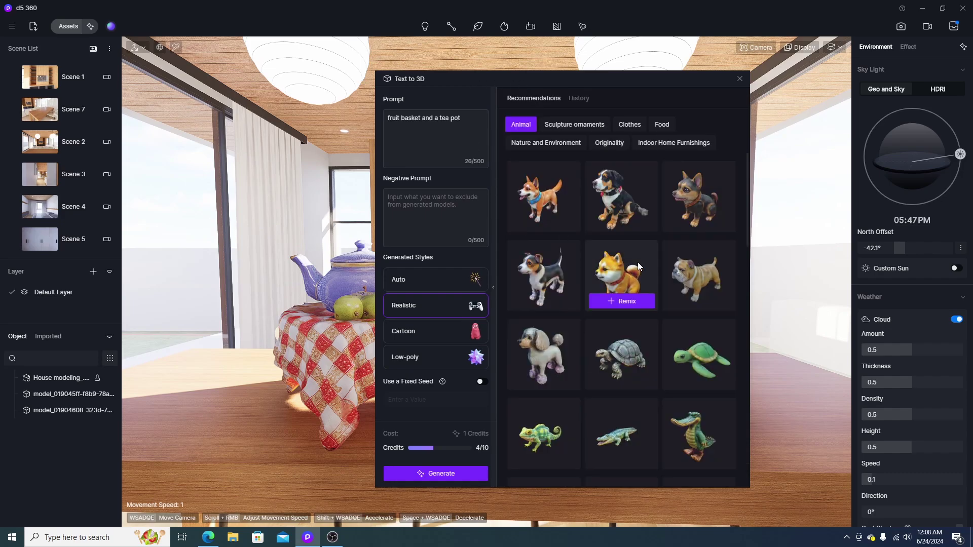
scroll(638, 262, down, 5)
click(516, 121)
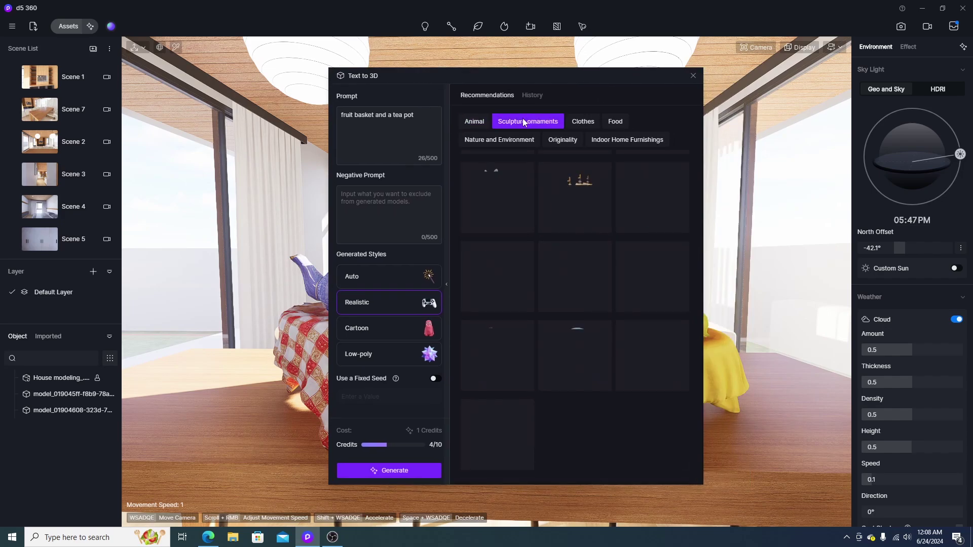
click(583, 121)
click(617, 121)
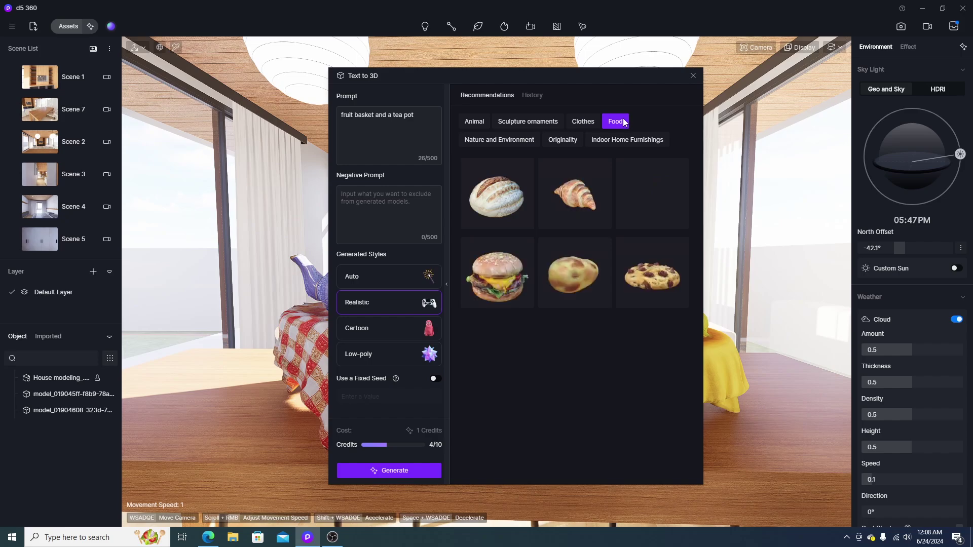
click(517, 122)
mouse_move(574, 272)
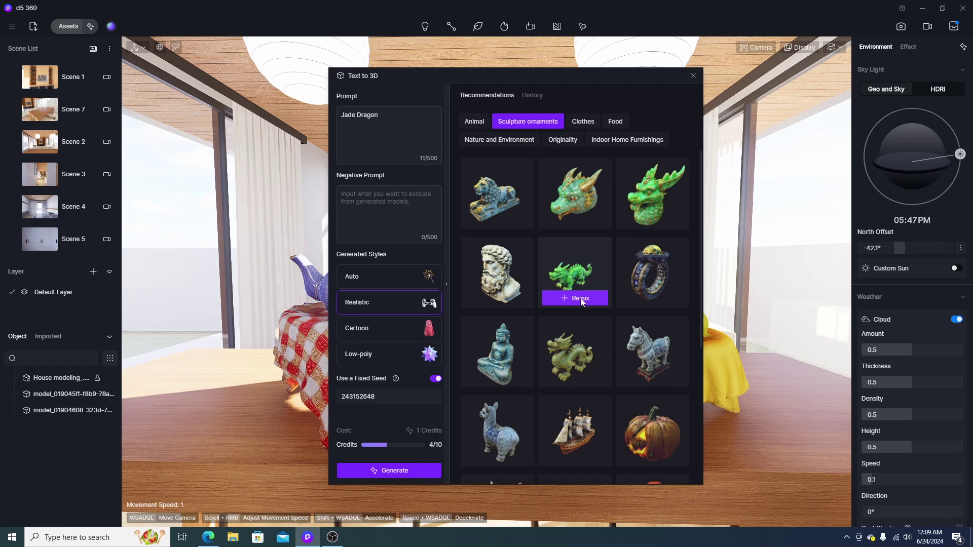
Step: Change the prompt to 'Jade Tiger' and generate realistic tiger models
double_click(375, 125)
text(Tige)
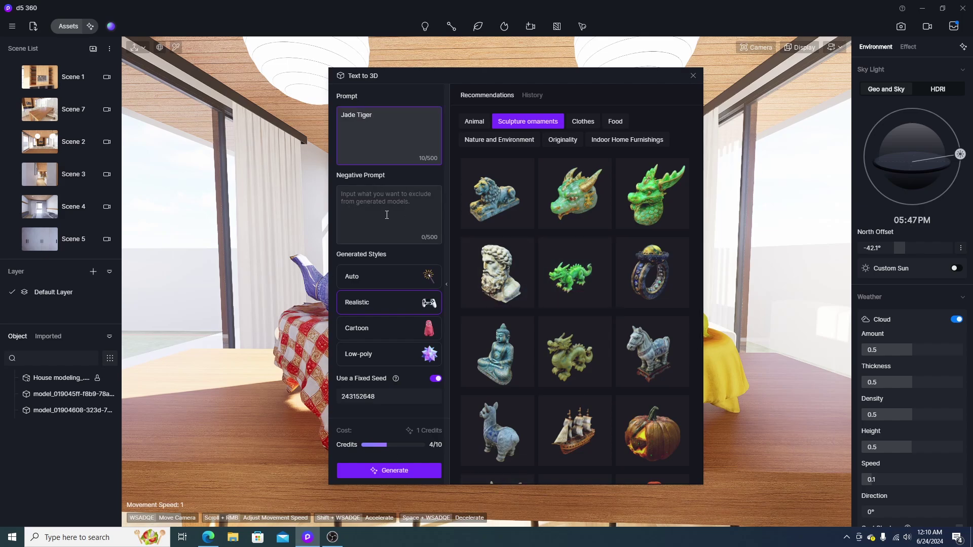
click(393, 471)
drag(529, 74, 511, 79)
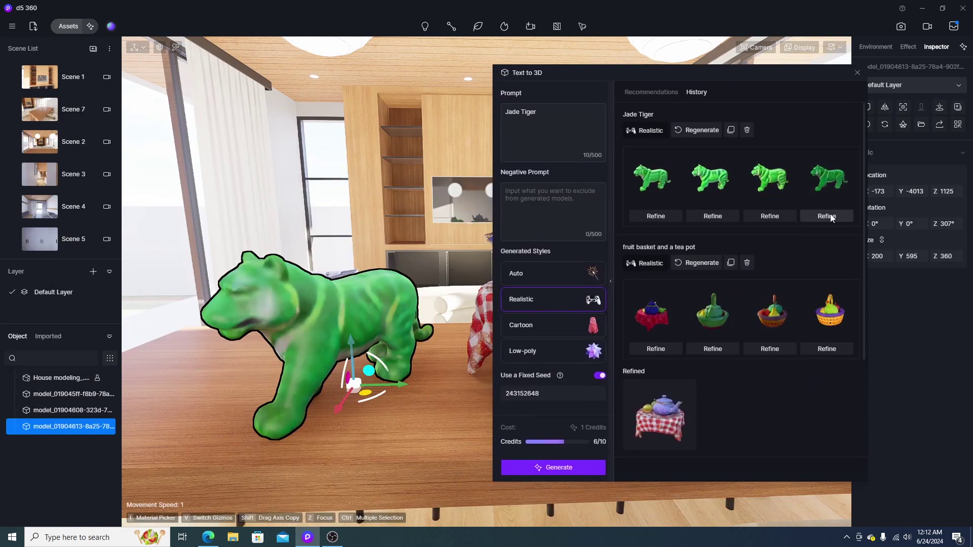
Step: Refine the fourth jade tiger result and orbit the view around both tigers
click(830, 217)
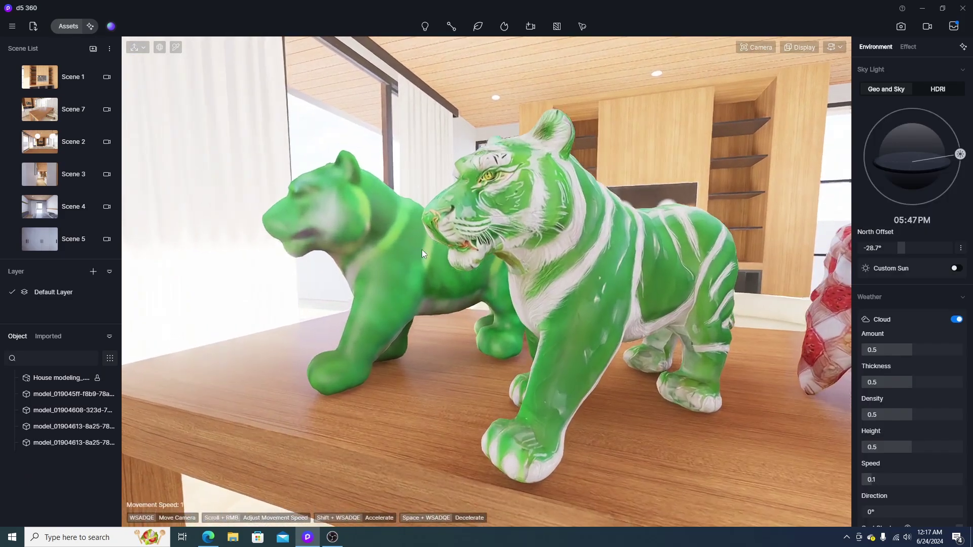
mouse_move(422, 249)
right_down()
mouse_move(335, 227)
mouse_move(384, 217)
right_up()
Step: Apply the Subsurface scattering template to the striped tiger and move a point light above its head
click(384, 217)
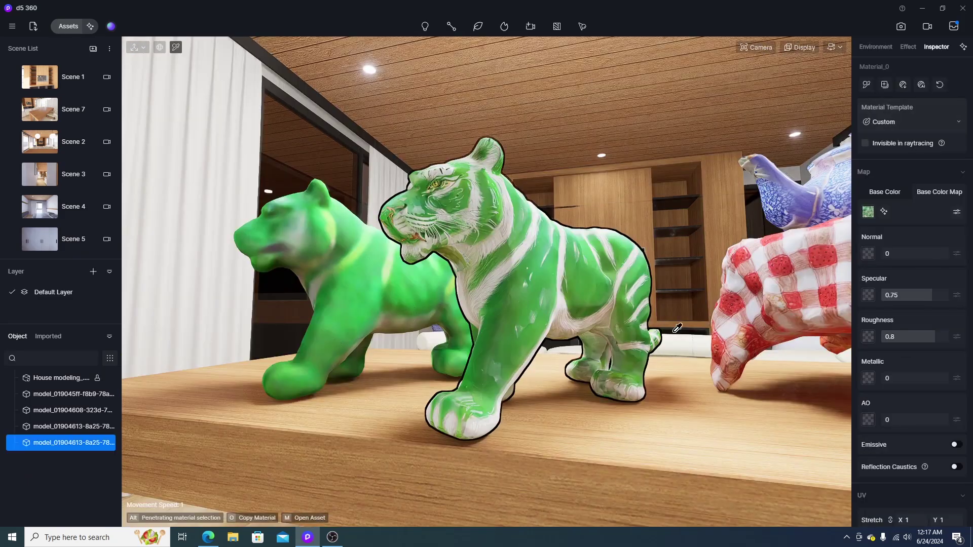
click(933, 121)
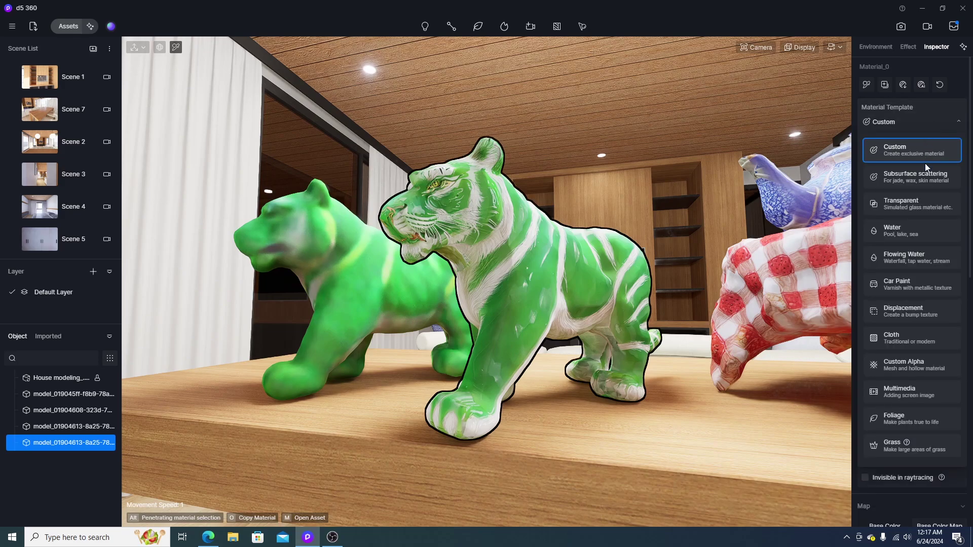
click(927, 177)
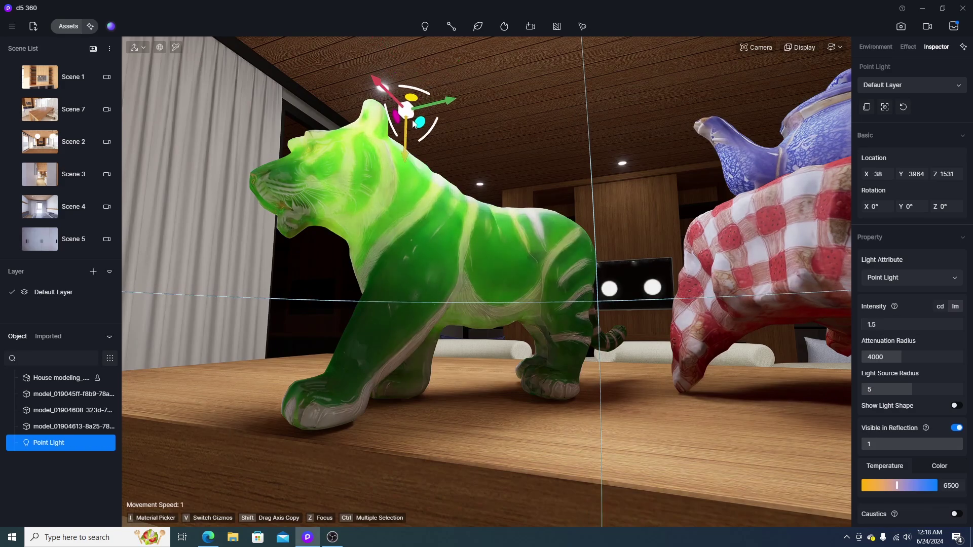
drag(365, 95, 425, 155)
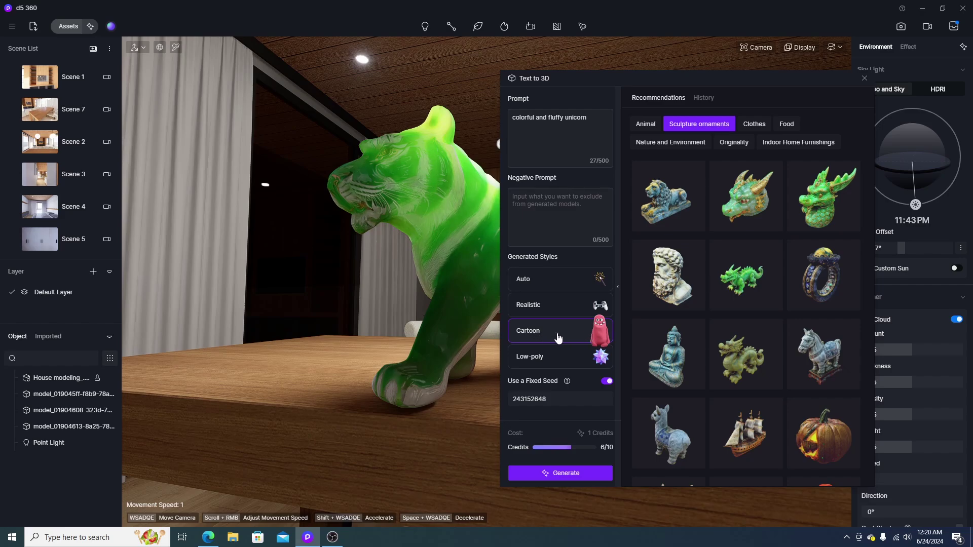
Step: Place the cartoon unicorn from History, hide the striped tiger, and move the view closer
click(703, 97)
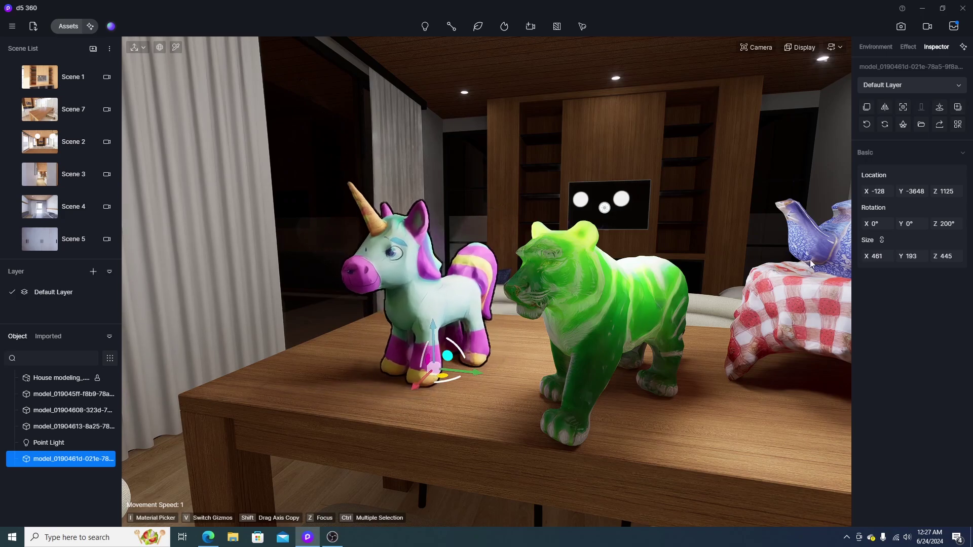
double_click(68, 426)
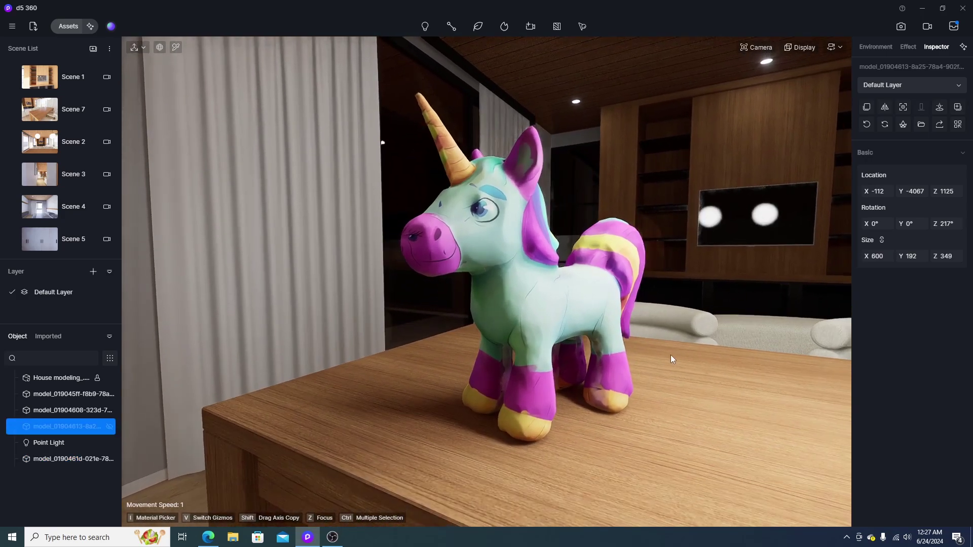
click(671, 355)
mouse_move(676, 373)
right_down()
mouse_move(503, 325)
mouse_move(541, 286)
mouse_move(521, 296)
right_up()
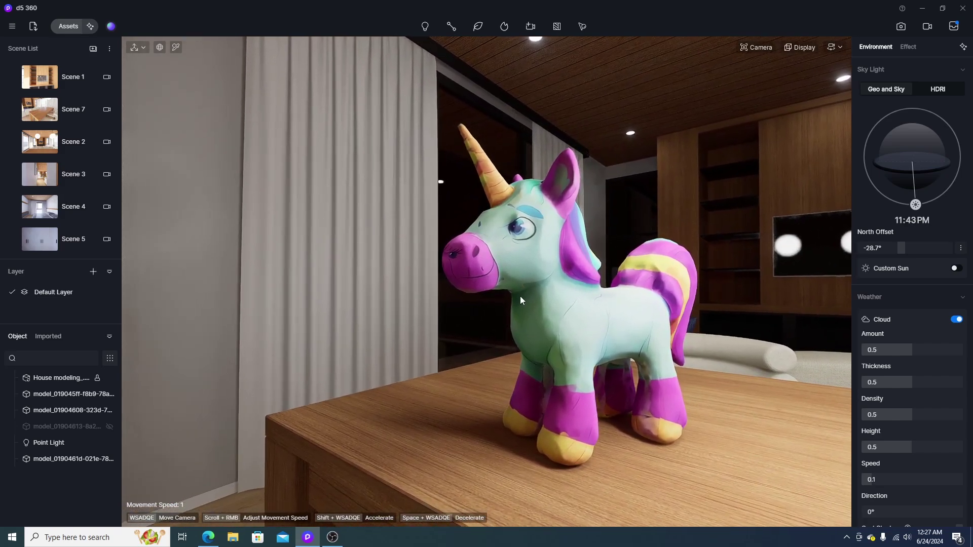